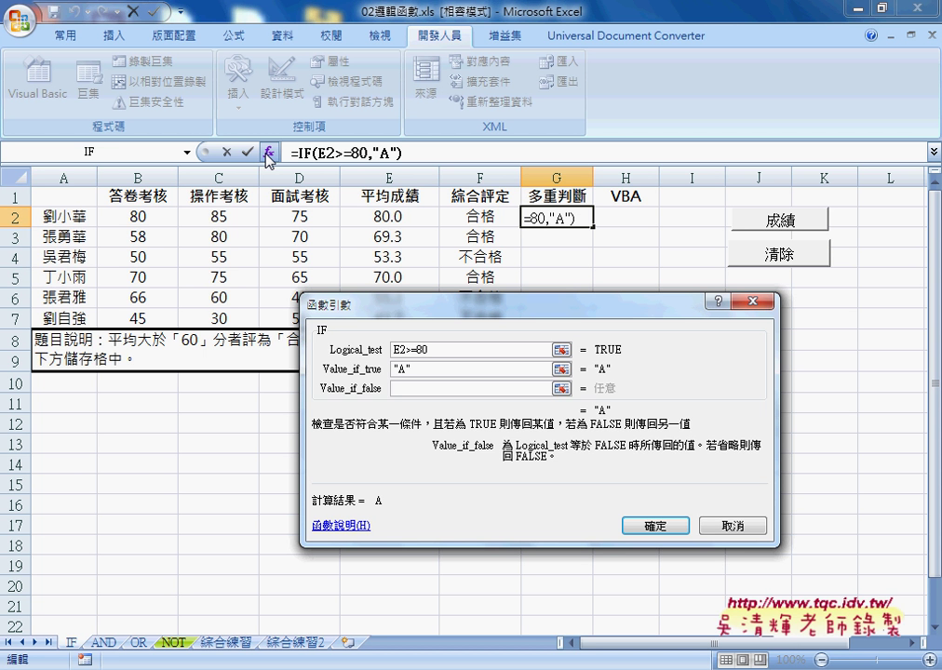
Step: Insert a nested IF from the recent-functions list as the false argument of =IF(E2>=80,"A")
click(189, 151)
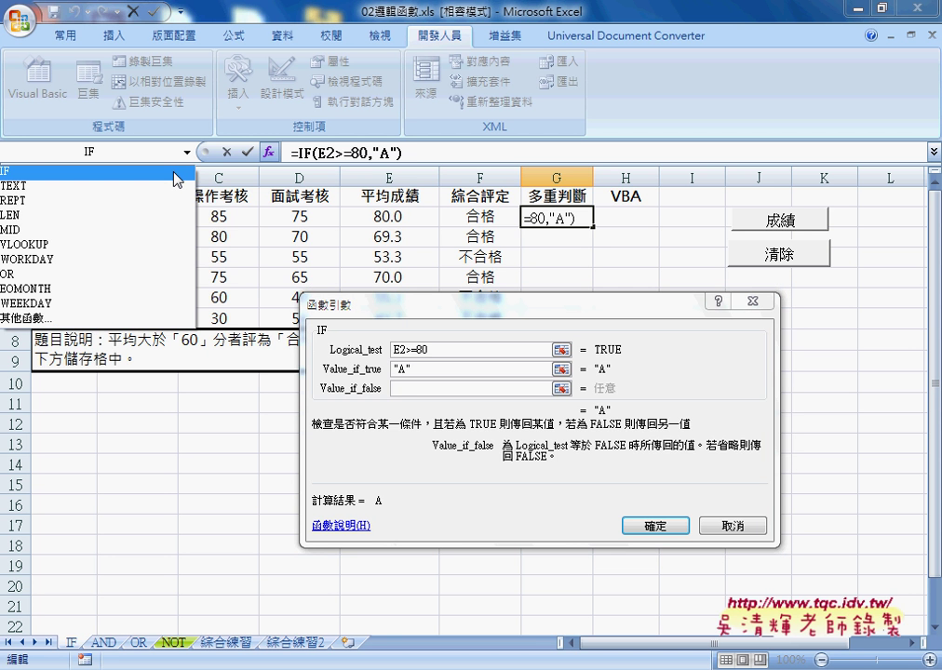
click(177, 172)
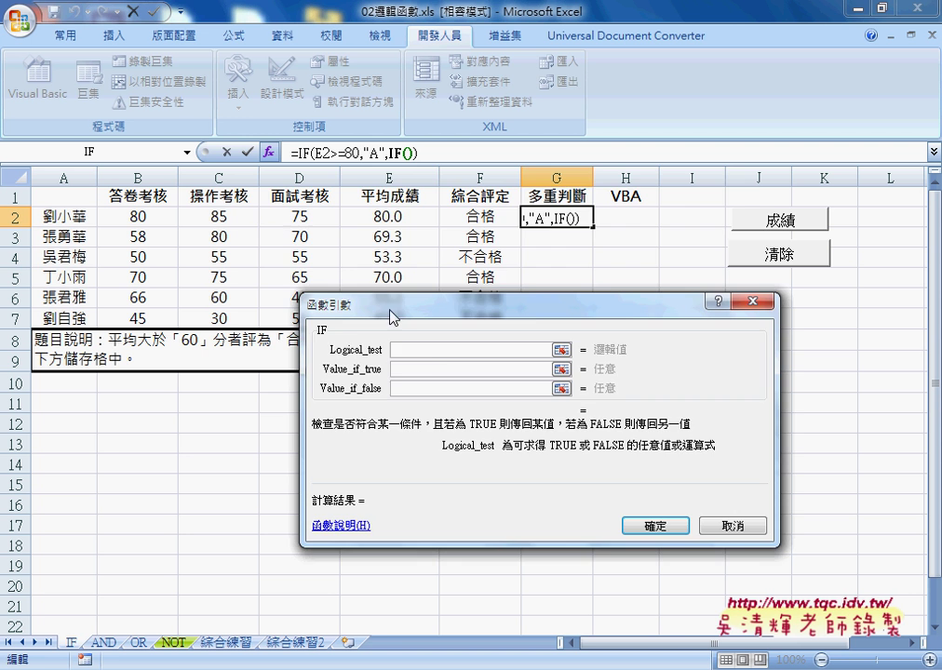
Step: Give the second IF the condition E2>=70 and the true value "B"
drag(397, 304, 368, 194)
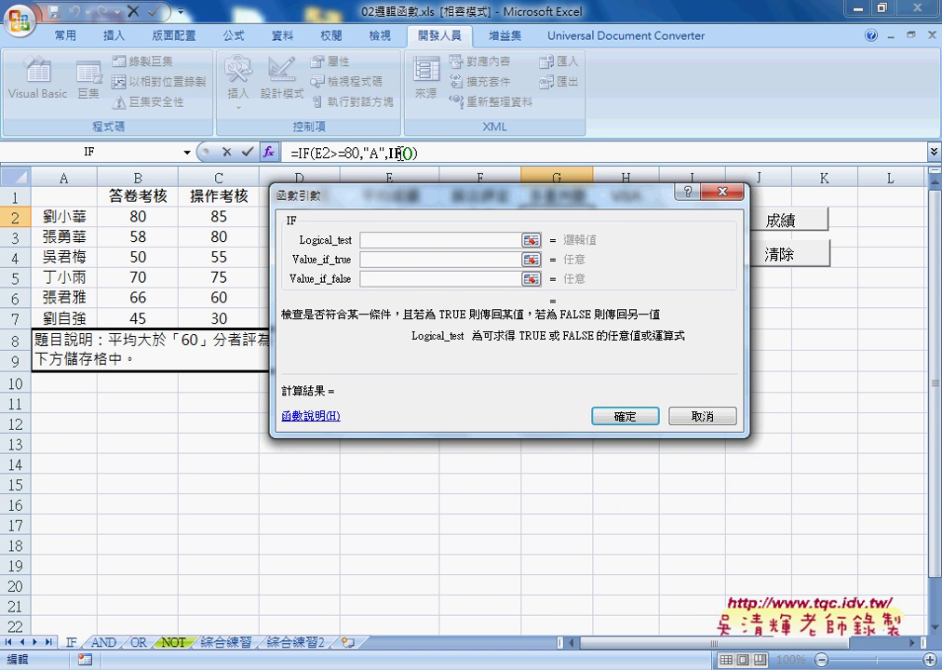
click(393, 238)
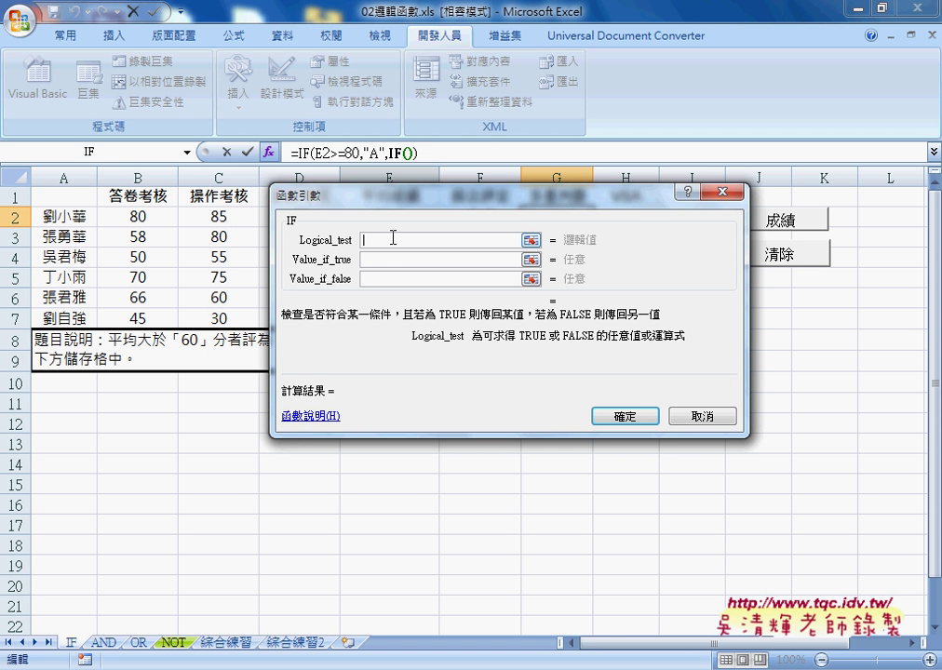
text(>=)
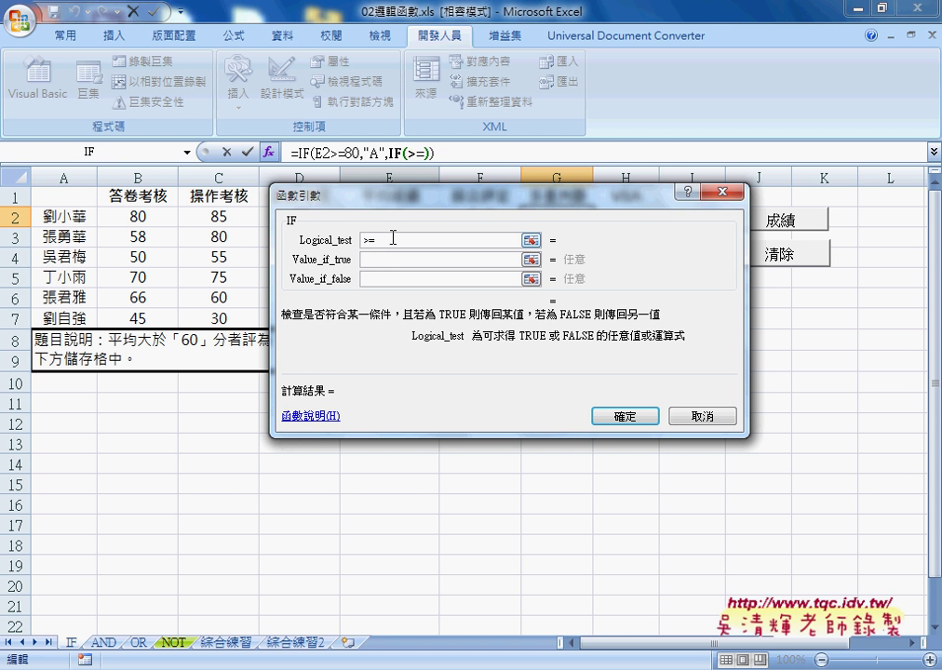
text(70)
key(Tab)
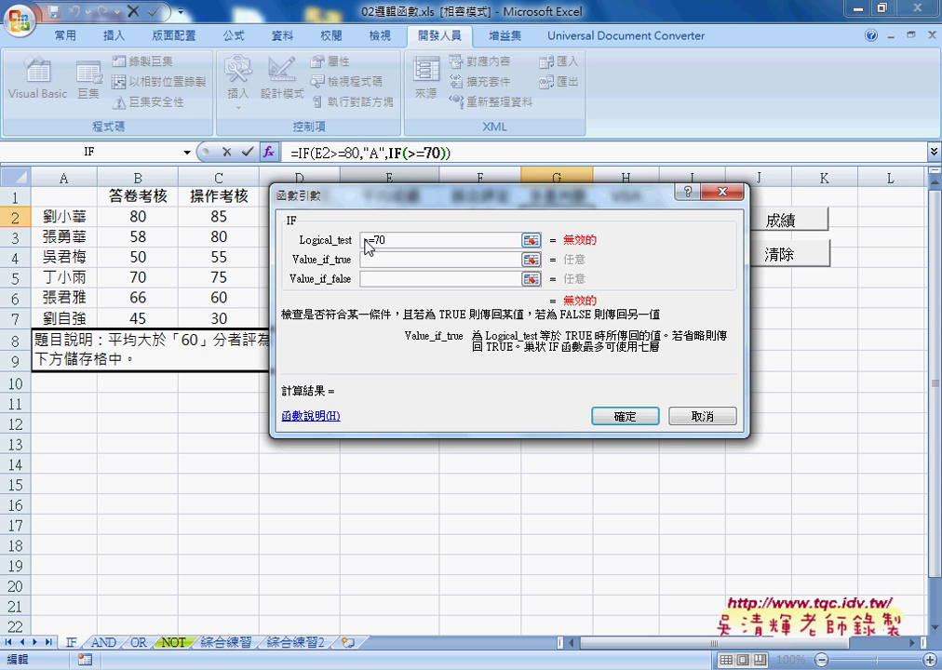
drag(367, 238, 492, 321)
click(492, 321)
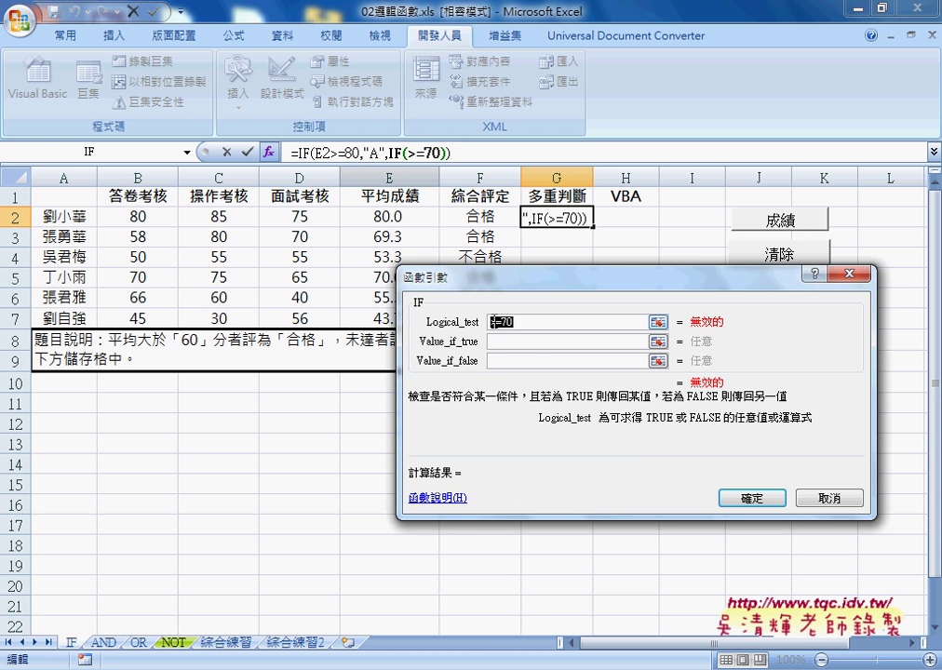
click(409, 216)
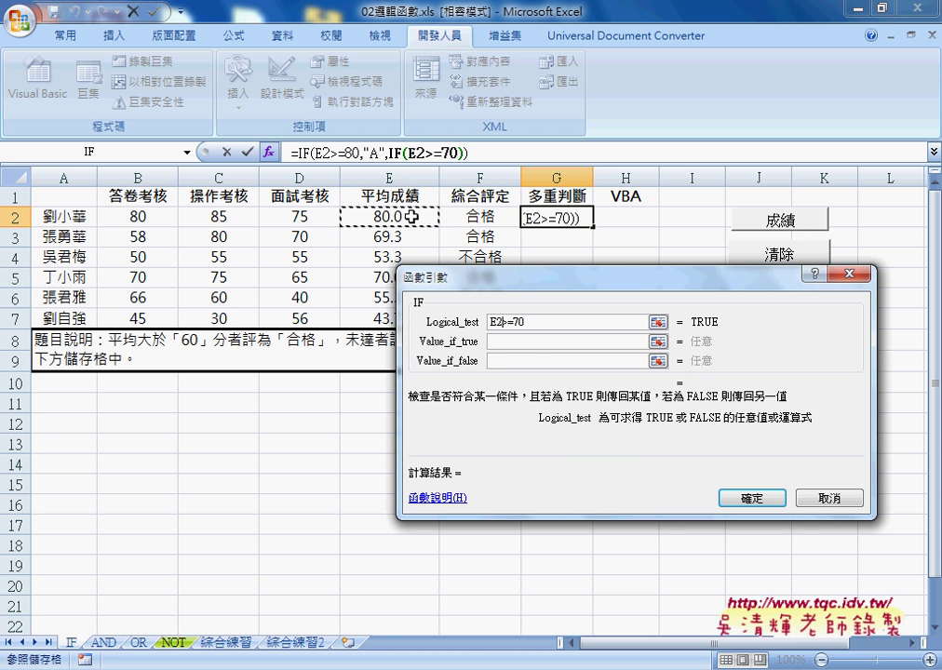
click(545, 341)
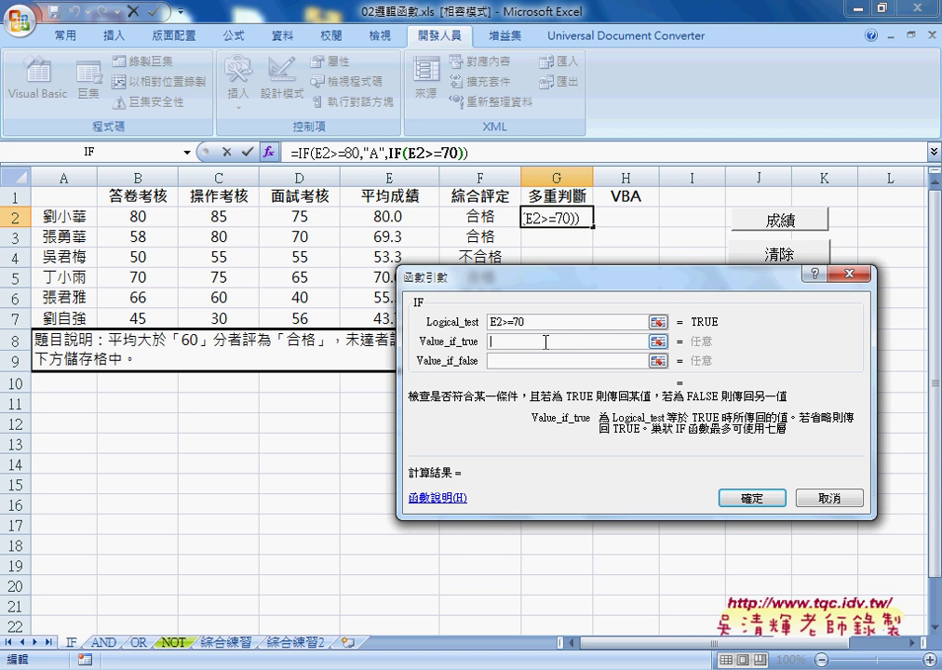
text(B)
click(522, 360)
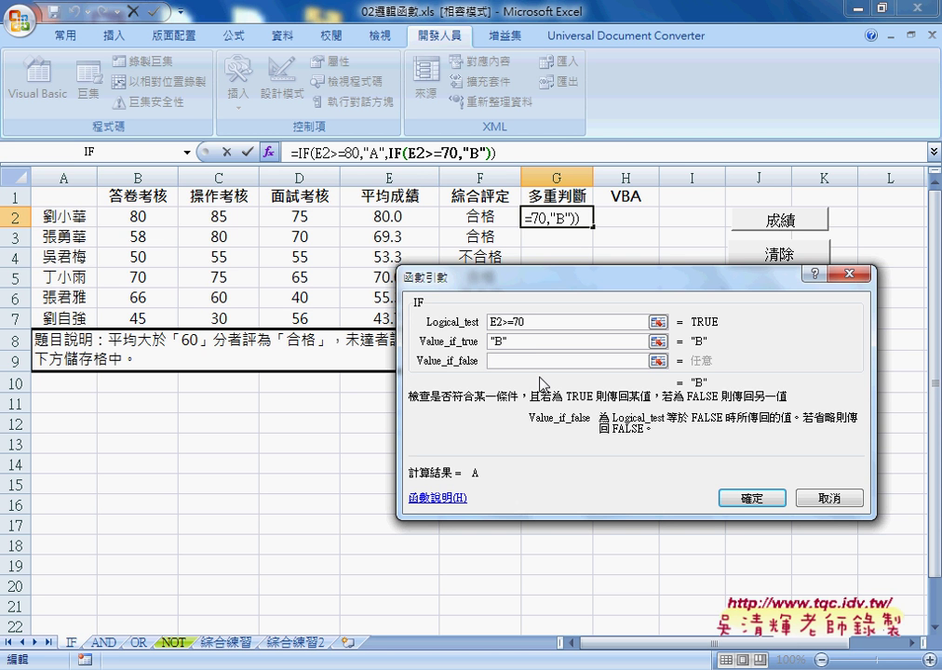
click(188, 152)
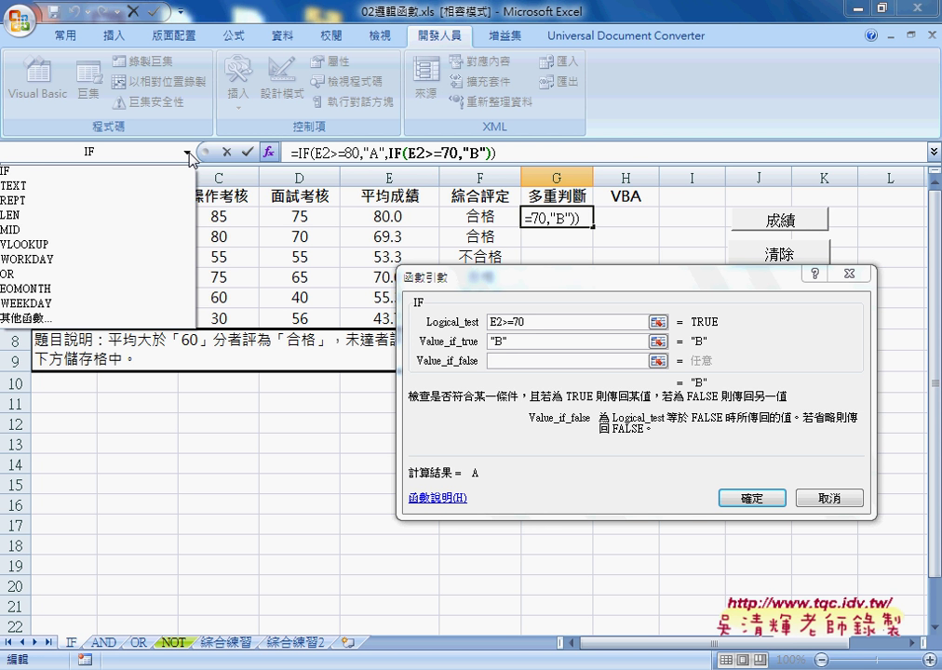
Step: Nest a third IF: E2>=60 returns "C", otherwise "D", and confirm the formula
click(149, 171)
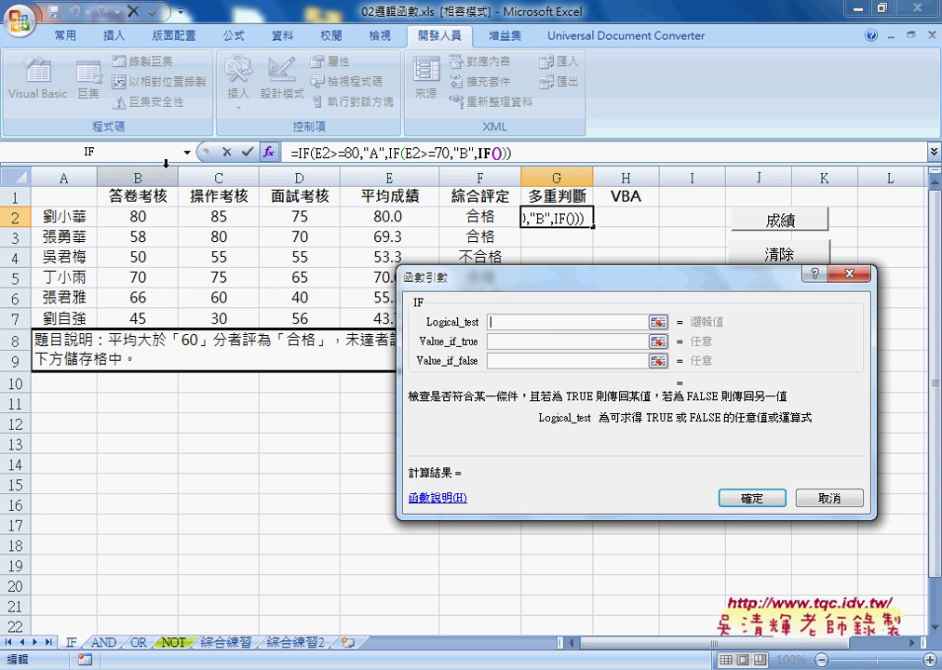
click(389, 216)
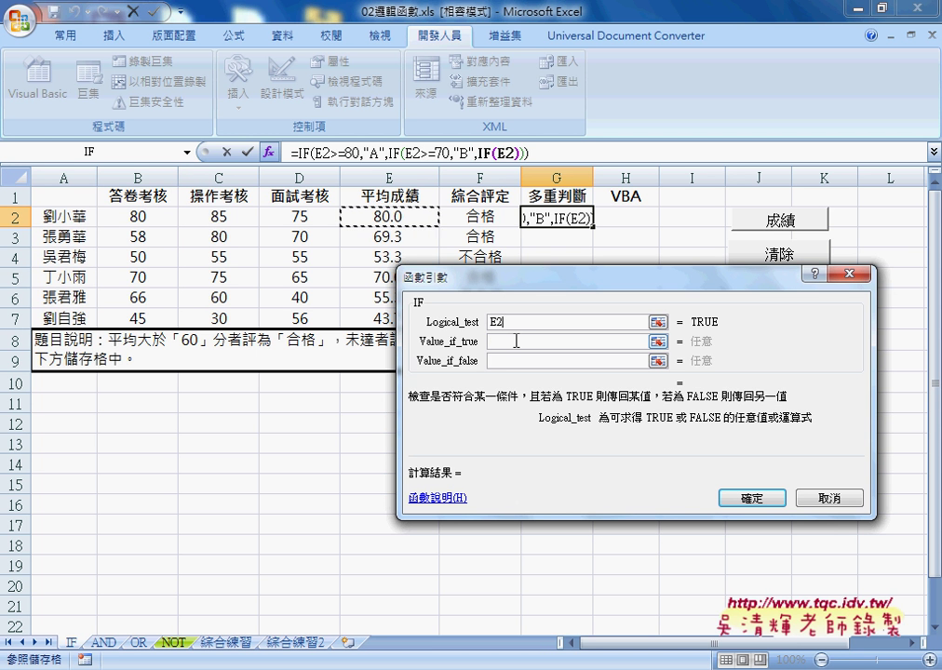
text(>=)
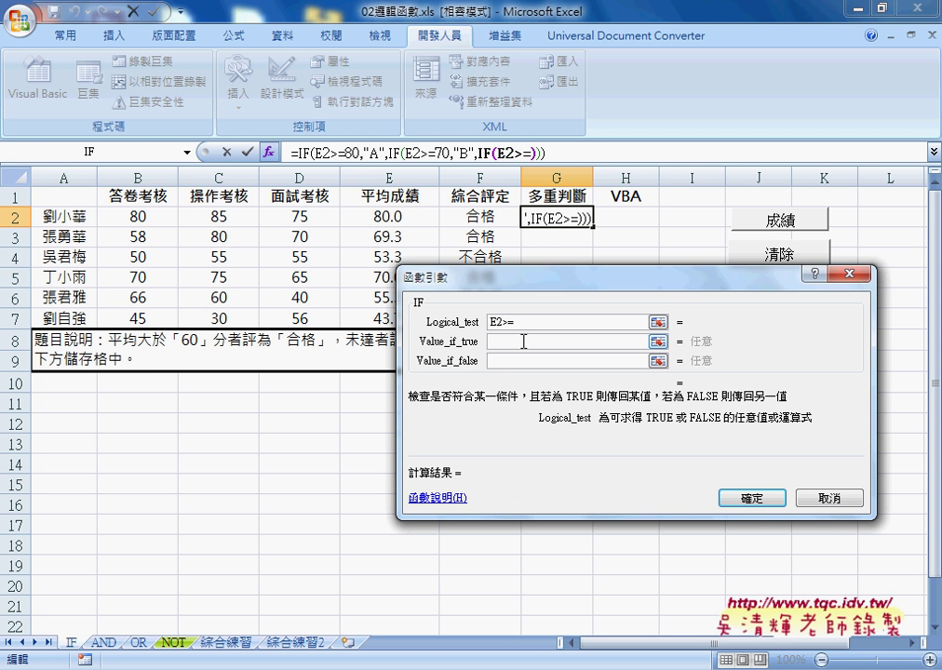
text(60)
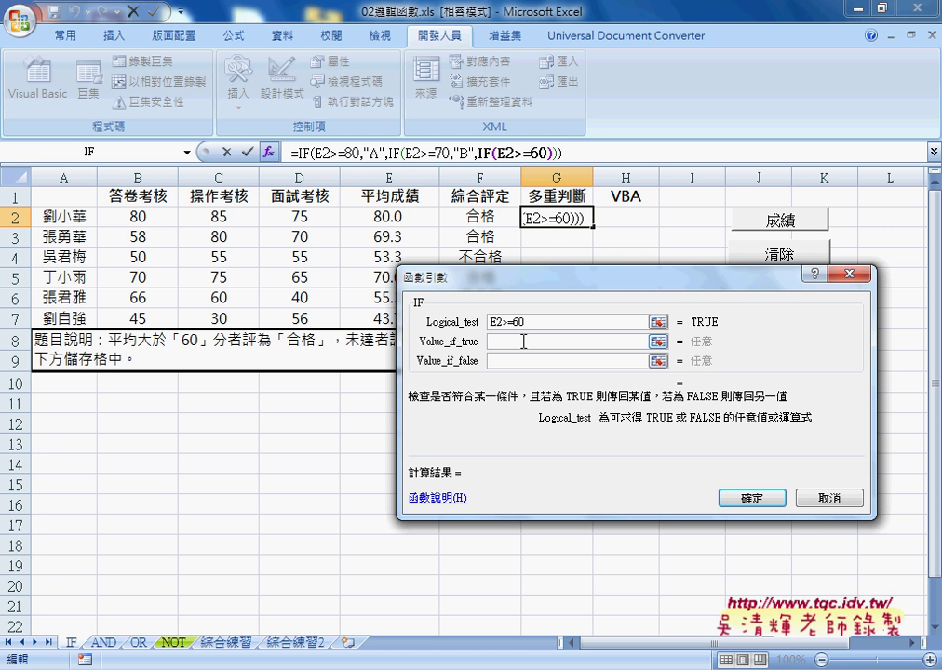
click(523, 341)
text(C)
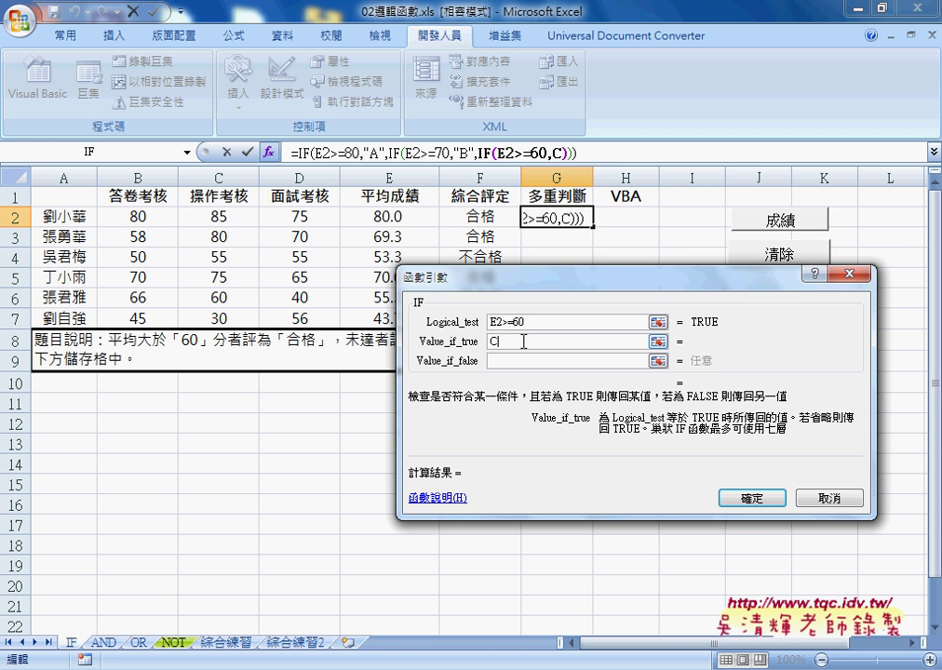
key(Tab)
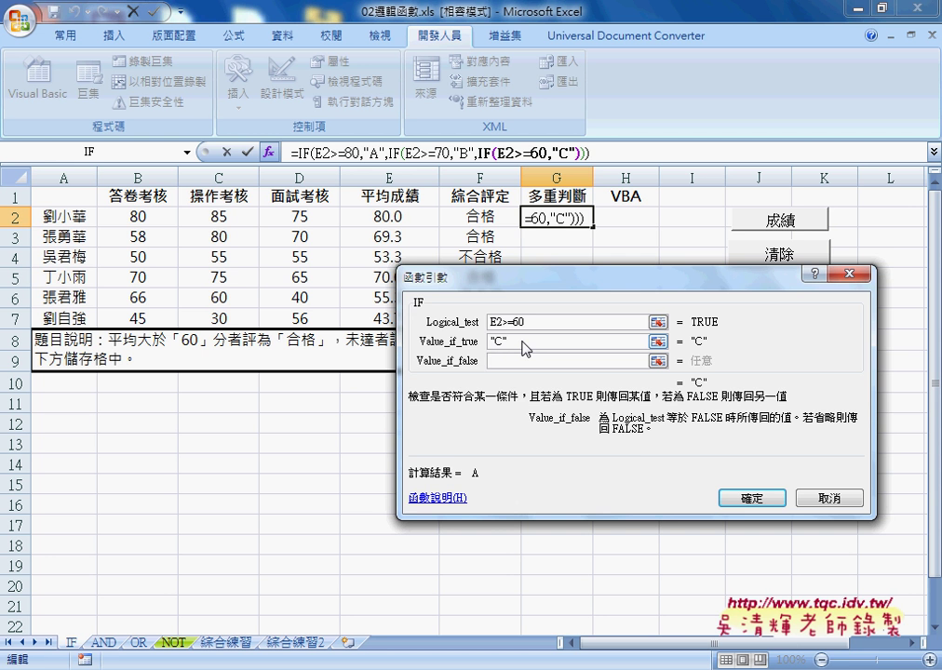
text(D)
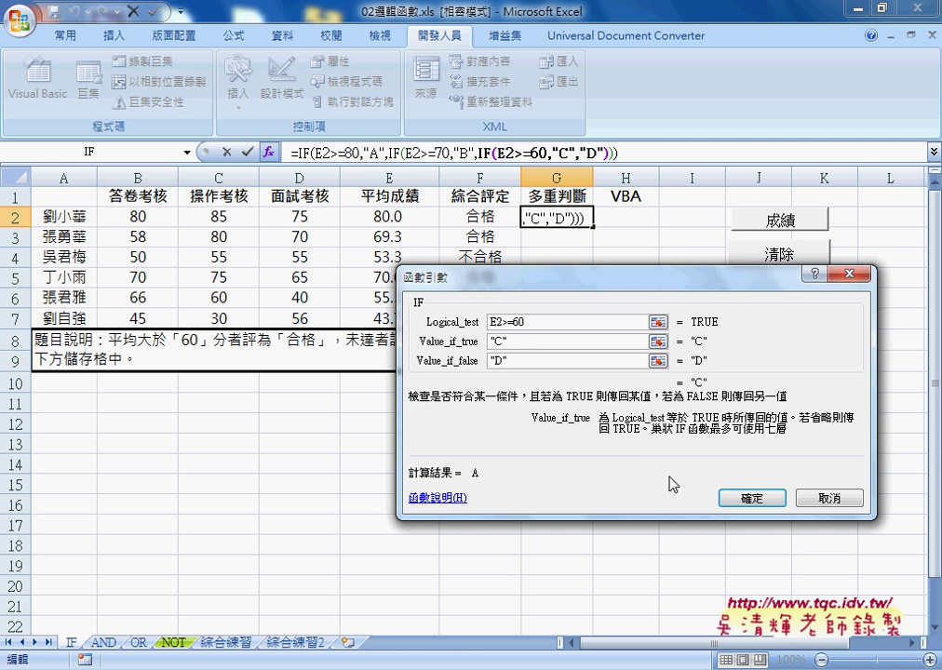
click(742, 499)
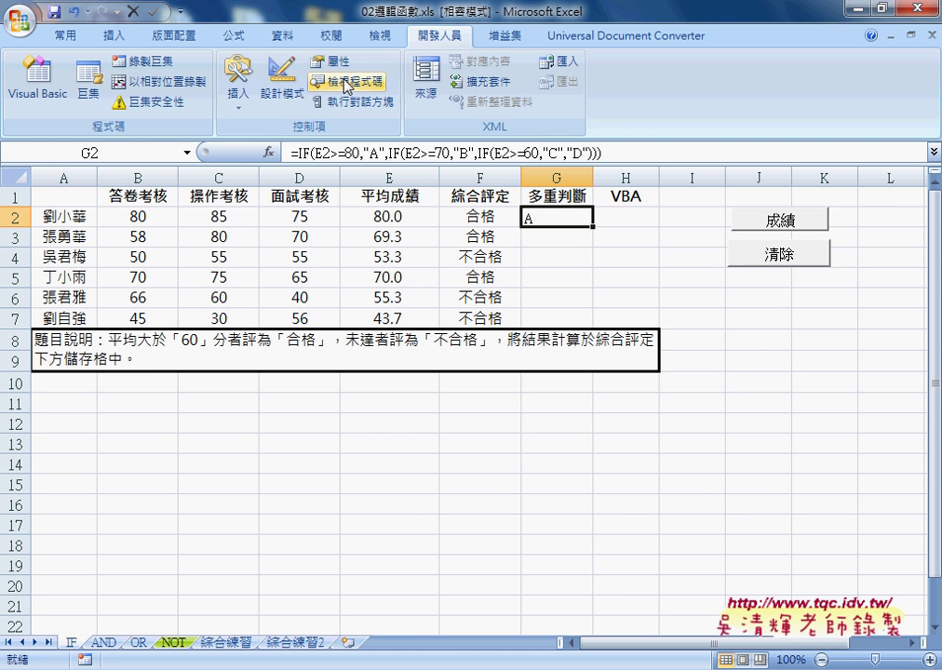
Step: Centre G2's grade and fill its formula down to G7, then view F2's formula
click(82, 42)
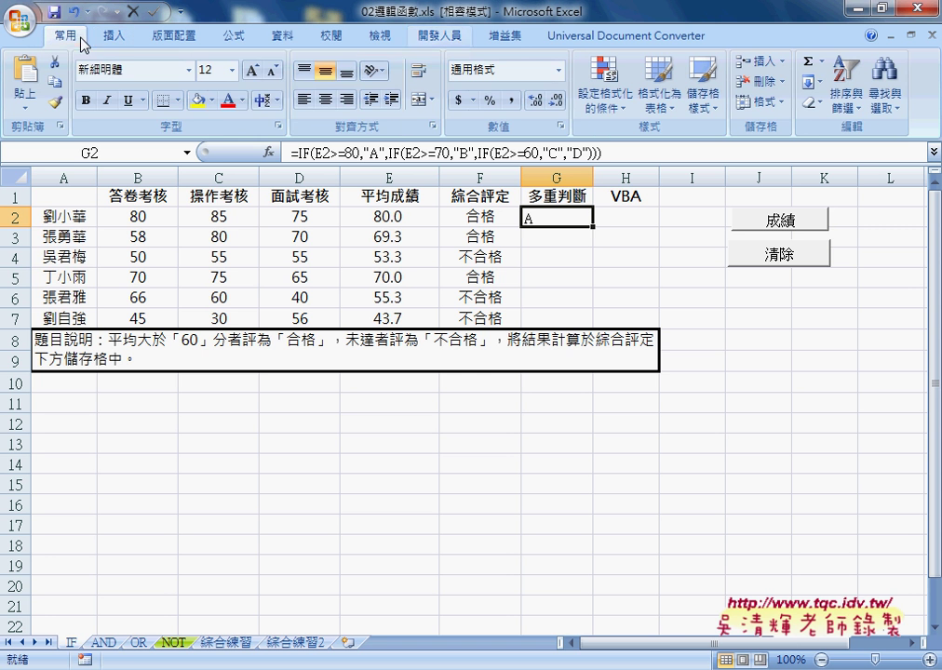
click(323, 99)
drag(592, 226, 590, 321)
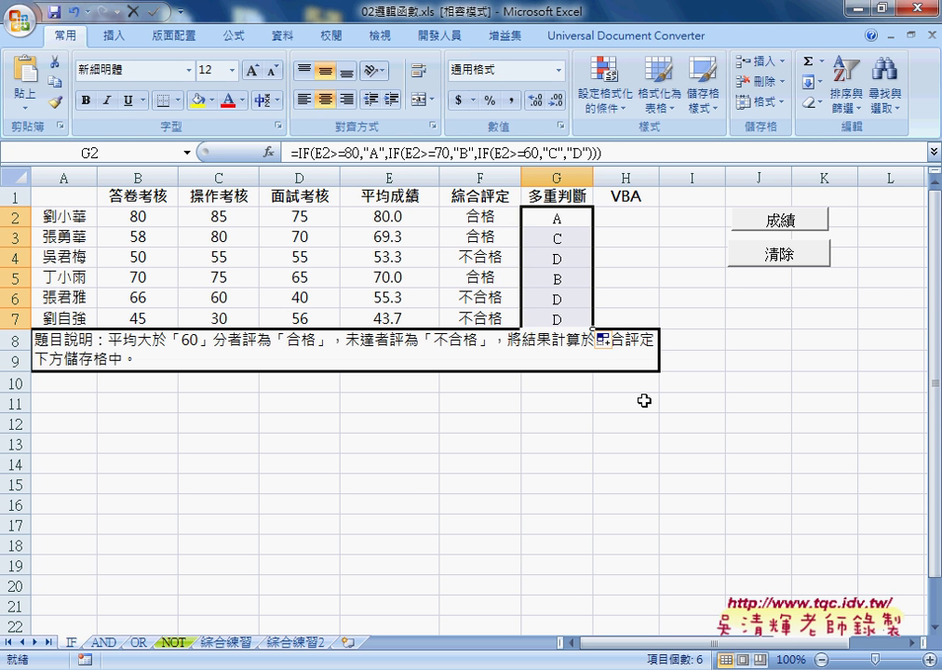
click(488, 216)
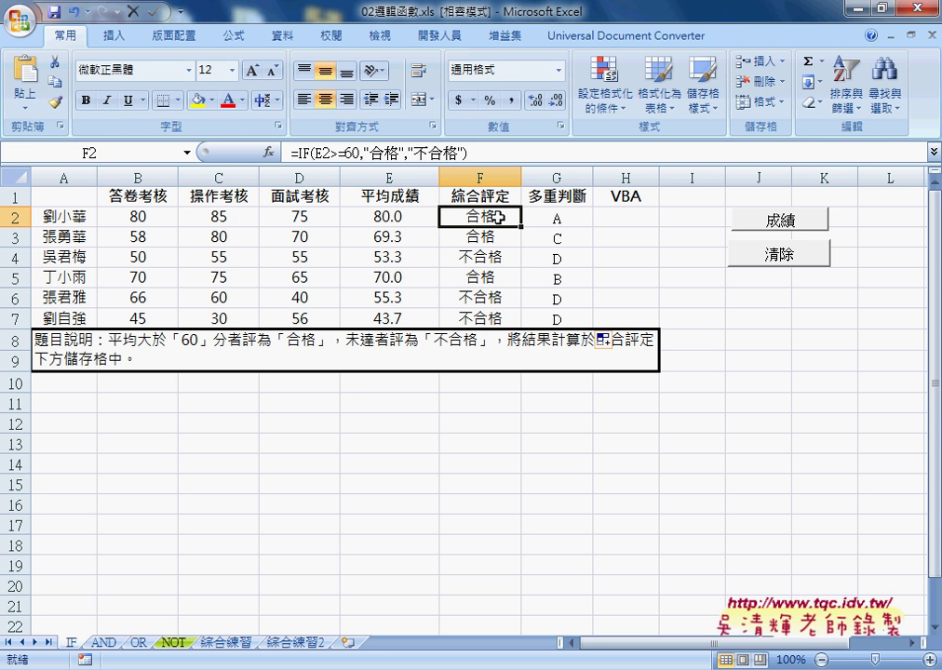
Step: Select G2 and put the cursor in the formula bar on its nested IF
click(547, 218)
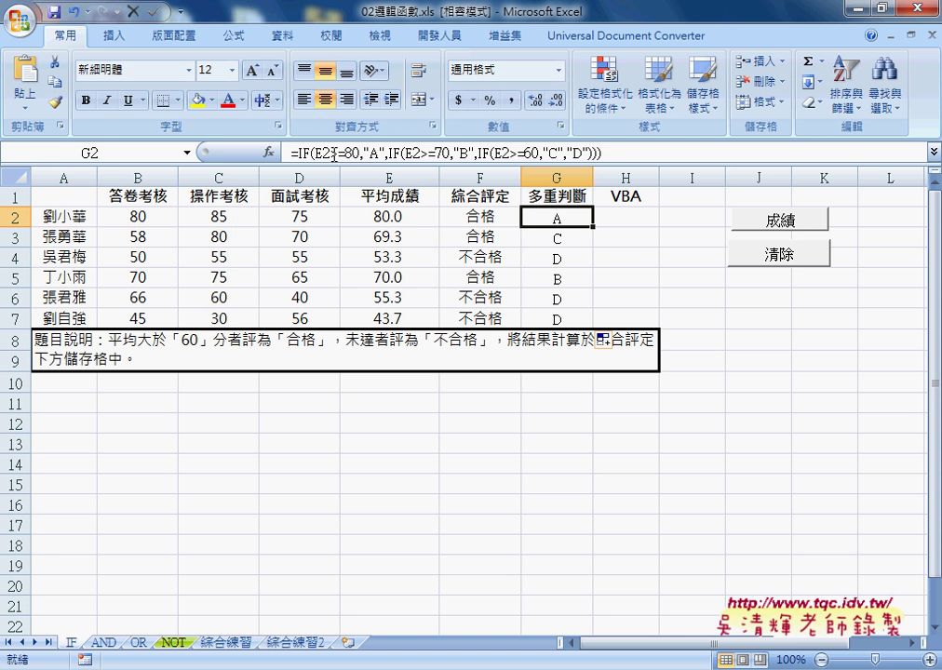
click(622, 156)
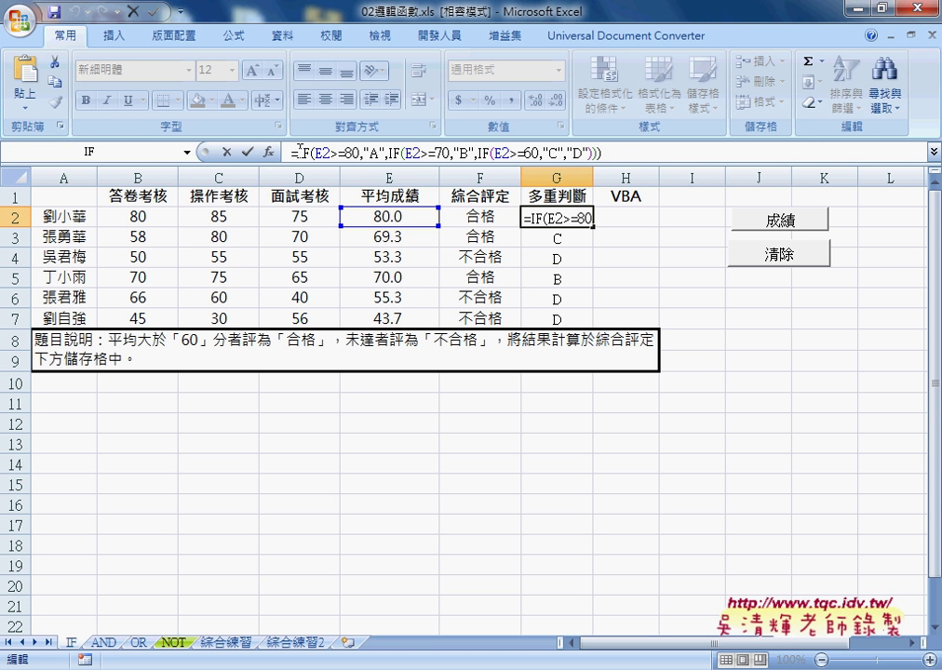
Step: Open the outer IF's arguments and delete its entire Value_if_false argument
key(Left)
click(271, 154)
drag(611, 324, 350, 251)
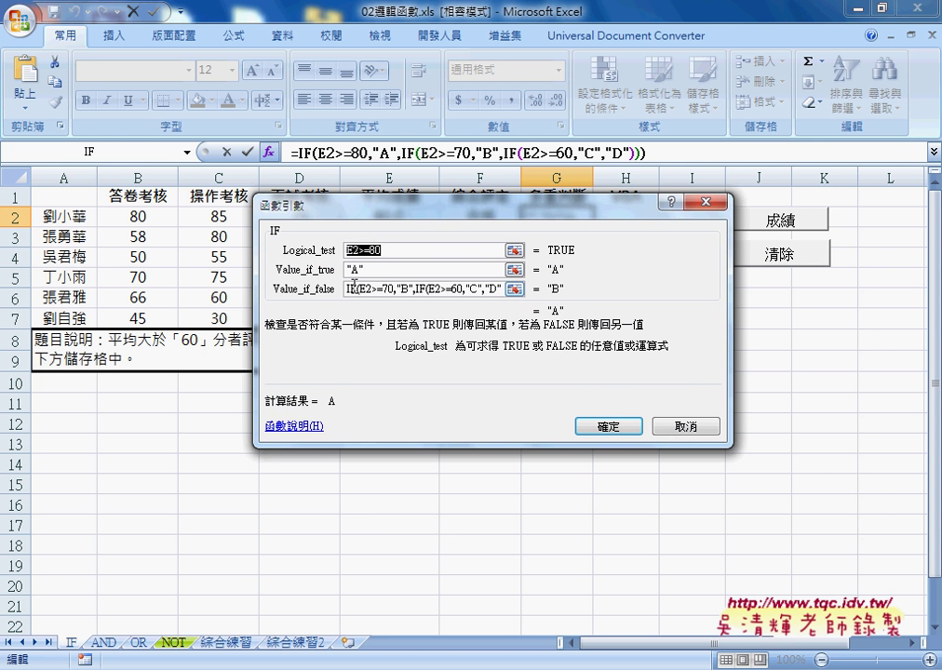
click(351, 290)
drag(351, 290, 600, 301)
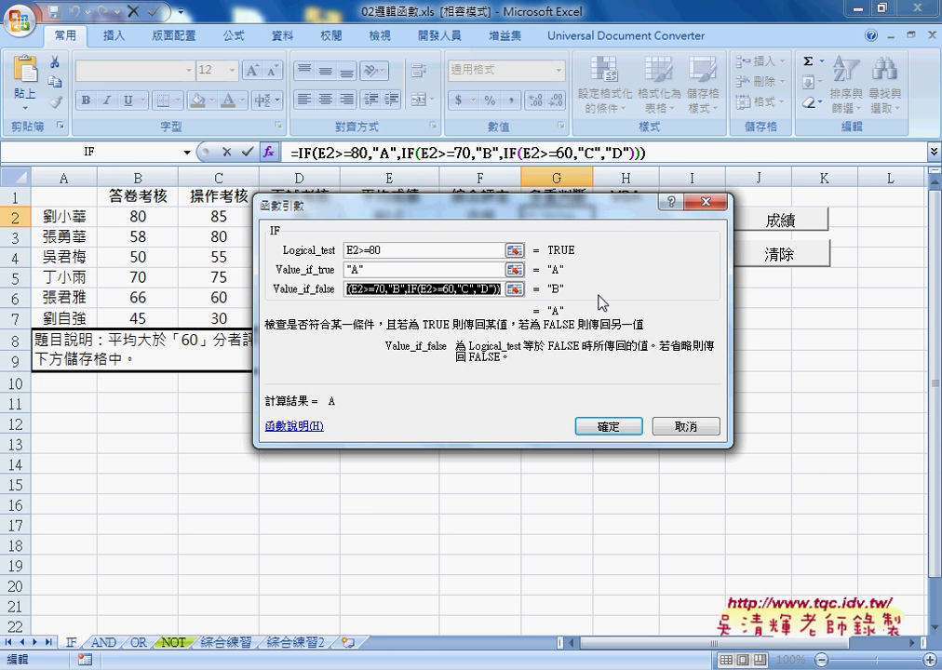
key(Delete)
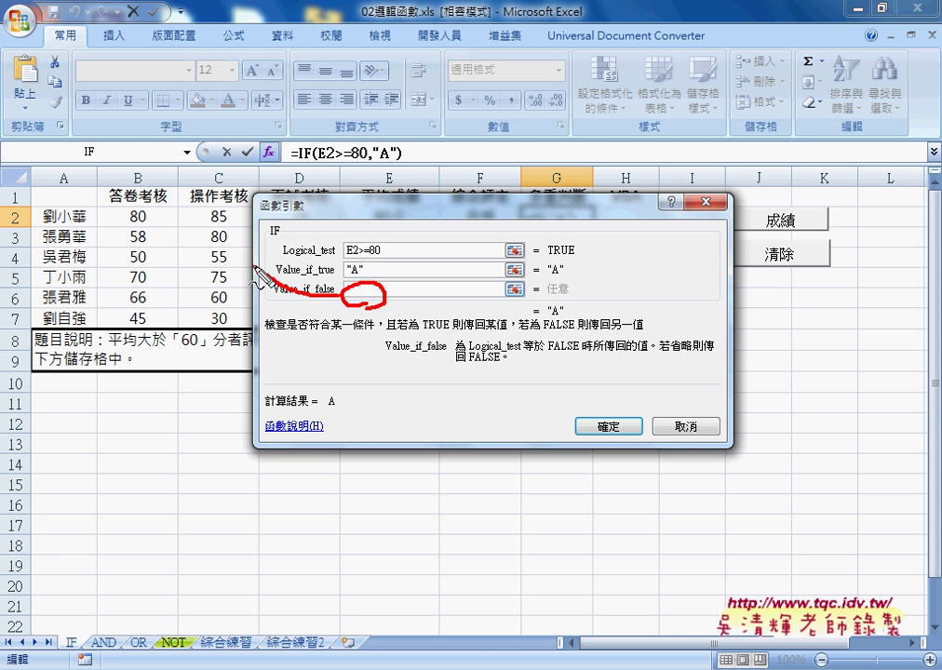
Step: Circle and cross the emptied argument with pen annotations, then clear them
mouse_move(351, 305)
mouse_down()
mouse_move(202, 172)
mouse_move(197, 154)
mouse_up()
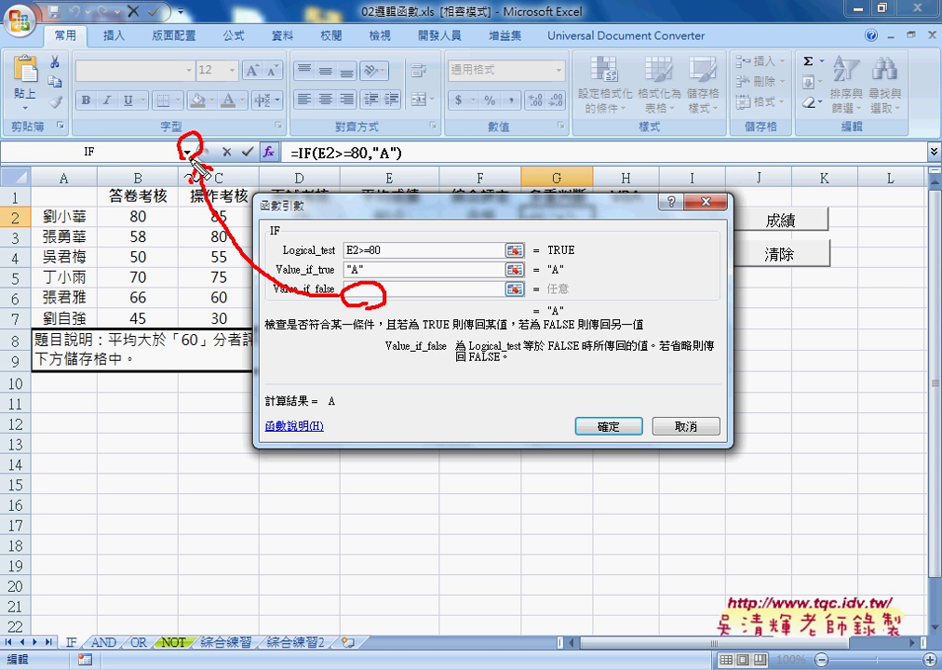
mouse_move(261, 138)
mouse_down()
mouse_move(282, 176)
mouse_move(262, 176)
mouse_up()
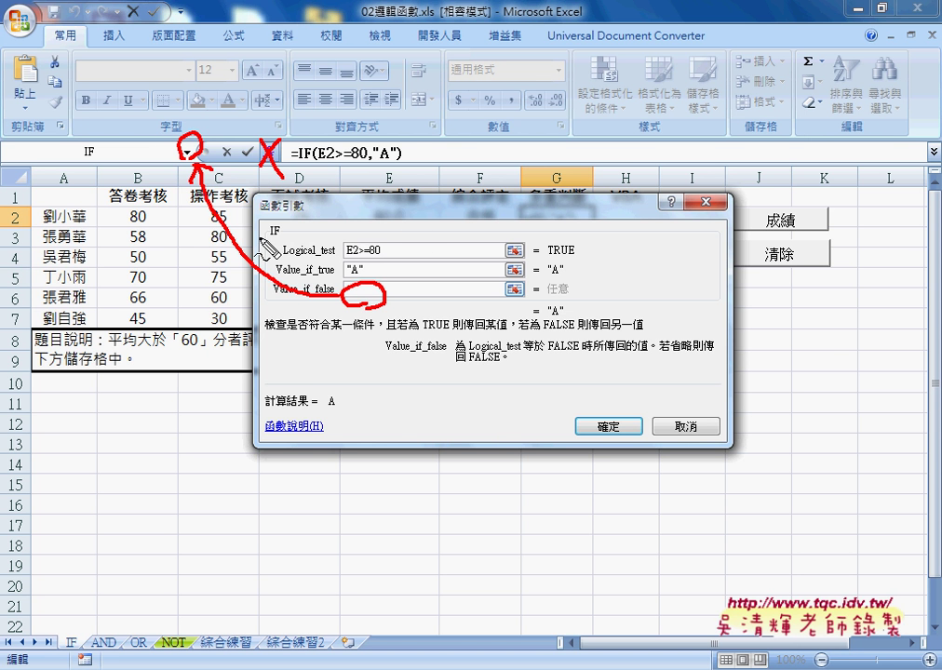
key(Escape)
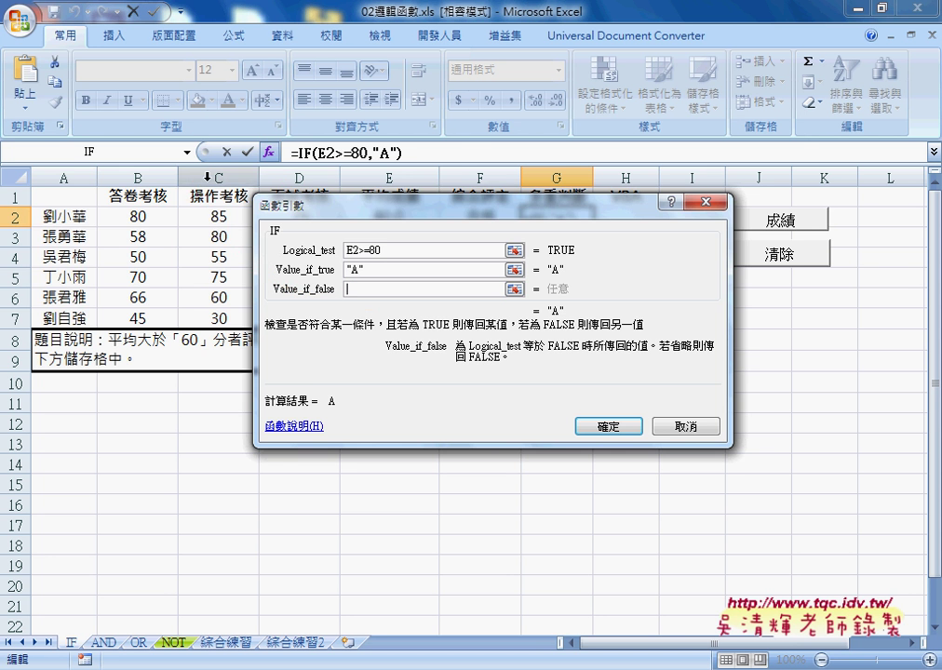
Step: Nest an IF again, cancel the edit, then compare F2's and G2's formulas
click(187, 152)
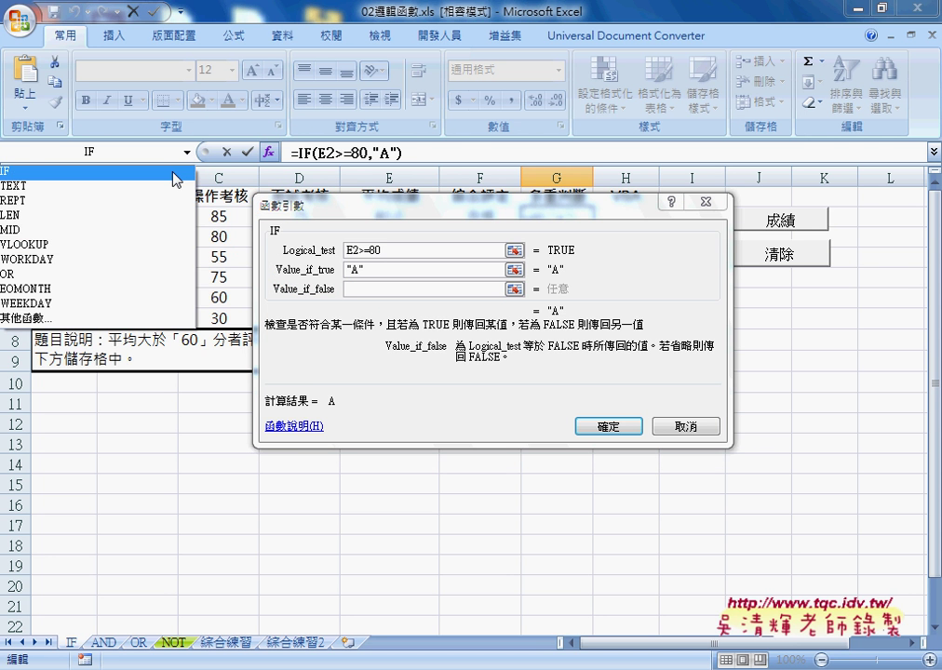
click(173, 173)
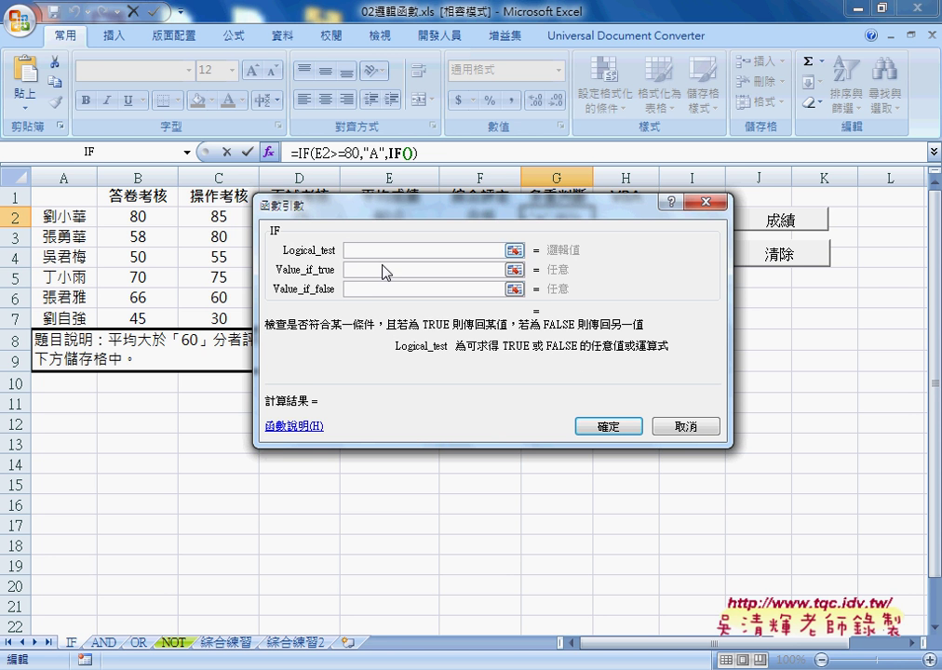
click(686, 427)
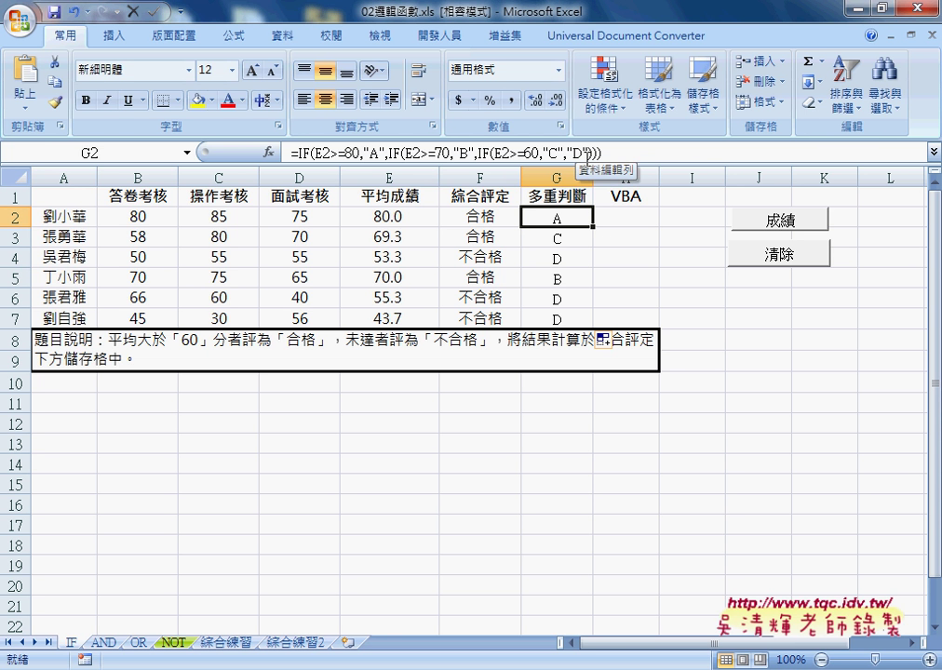
click(485, 219)
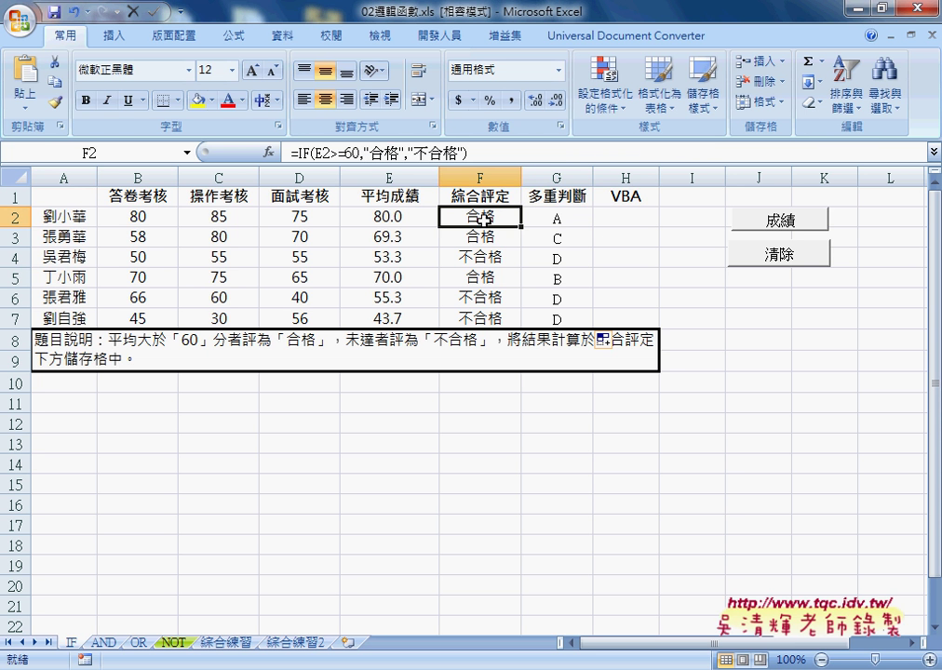
click(556, 224)
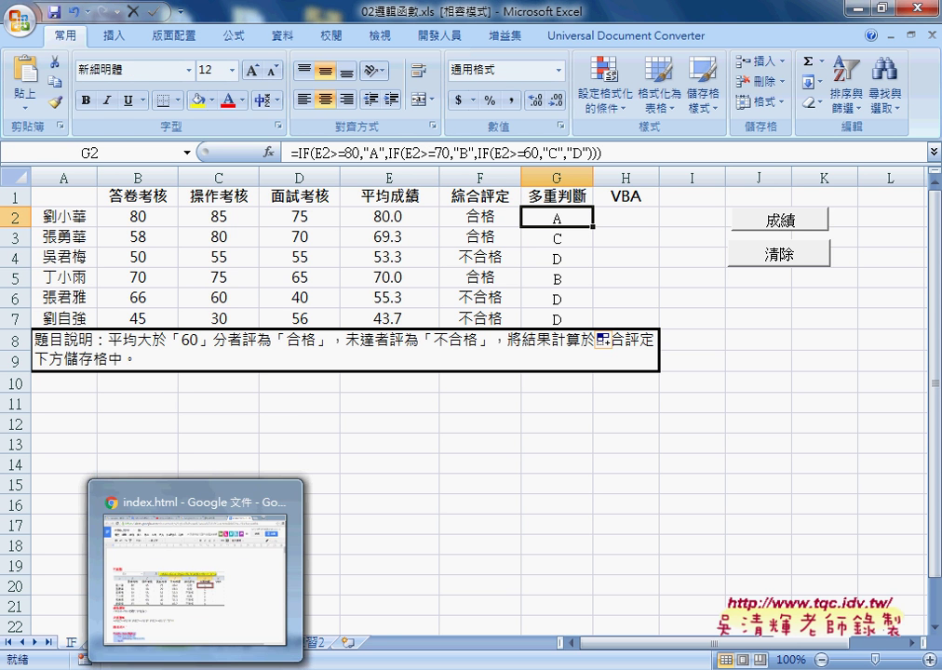
Step: Switch to the index.html notes and select the 兩重邏輯 and 多重邏輯 formula lines
click(244, 568)
scroll(338, 395, down, 2)
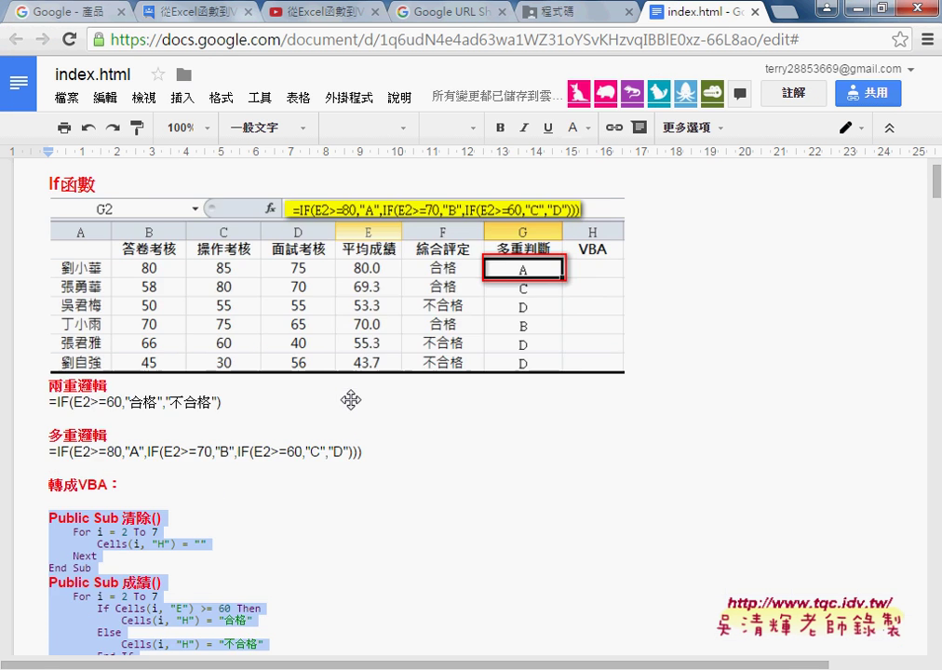
click(124, 310)
drag(238, 312, 19, 313)
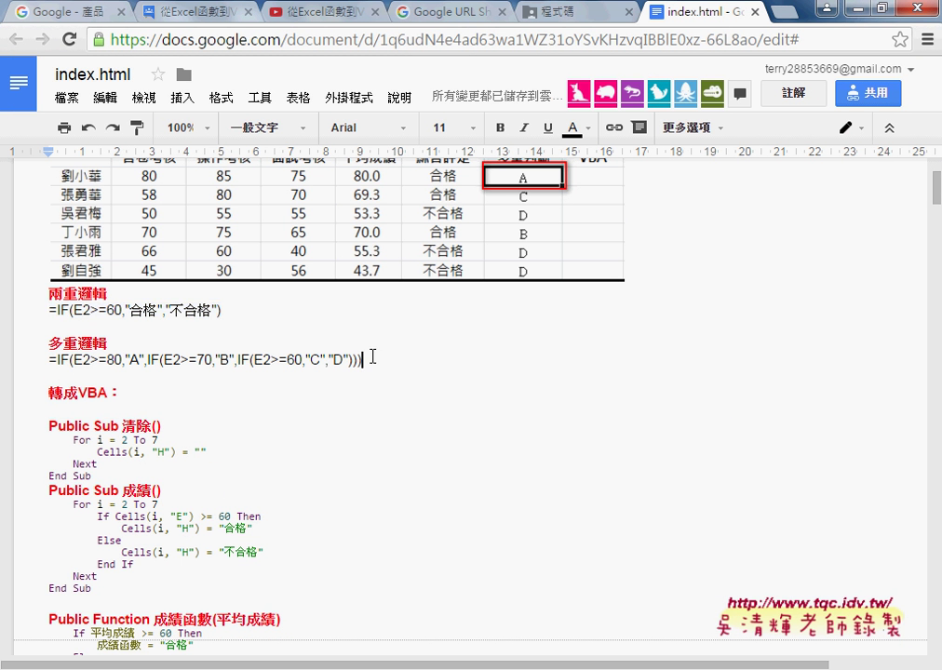
mouse_move(377, 358)
mouse_down()
mouse_move(37, 359)
mouse_move(116, 391)
mouse_move(354, 398)
mouse_up()
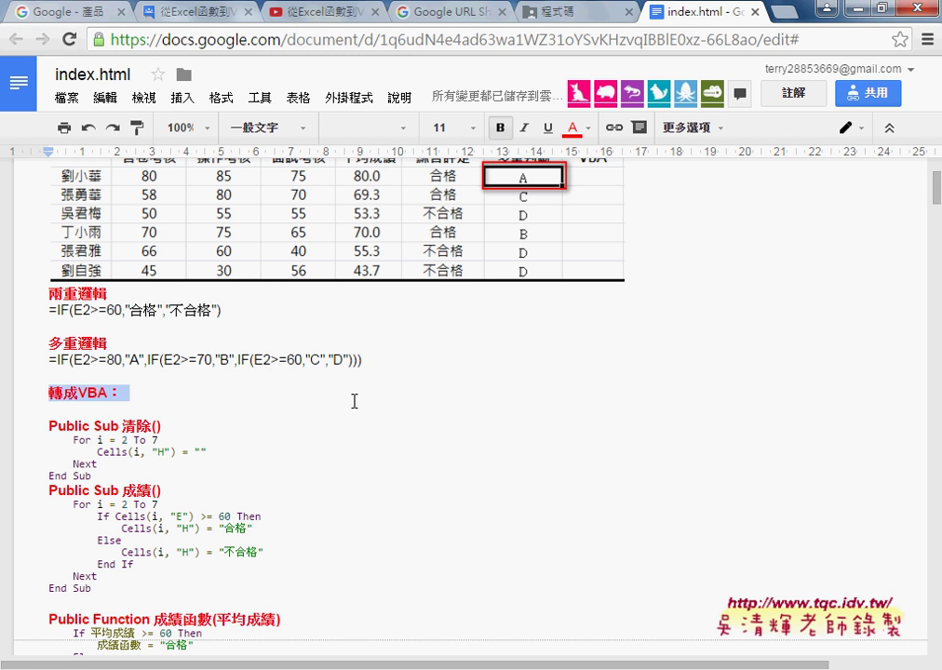
Step: Back in Excel, fill H2:H7 via 成績 and clear via 清除 three times
click(869, 5)
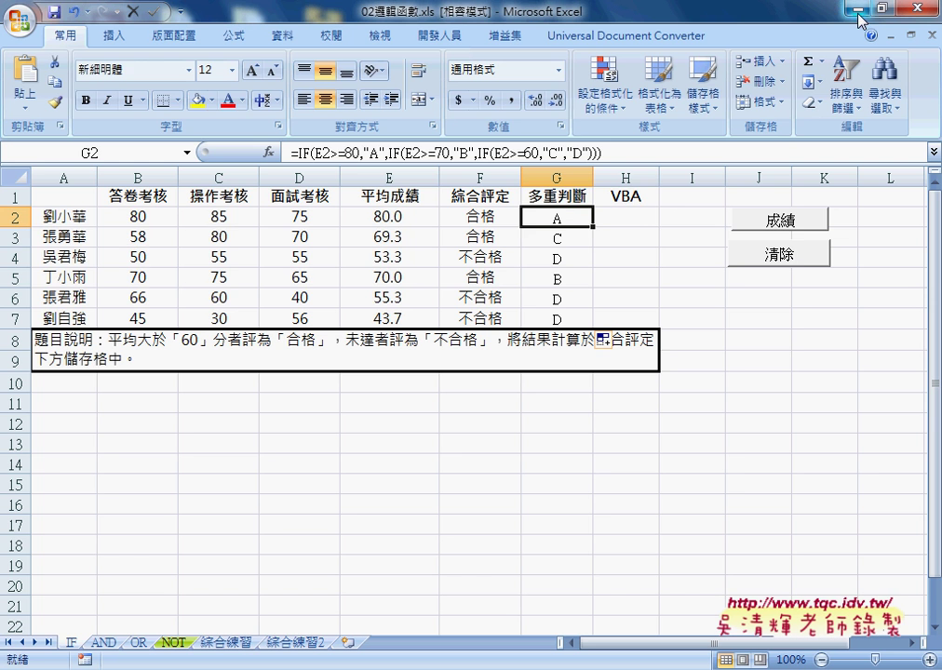
click(626, 218)
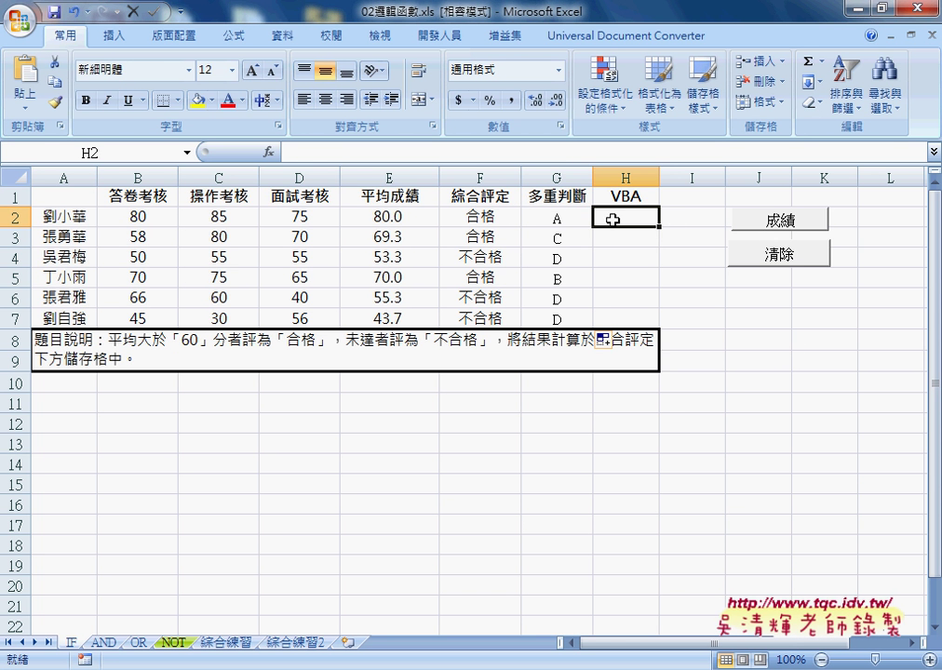
click(776, 222)
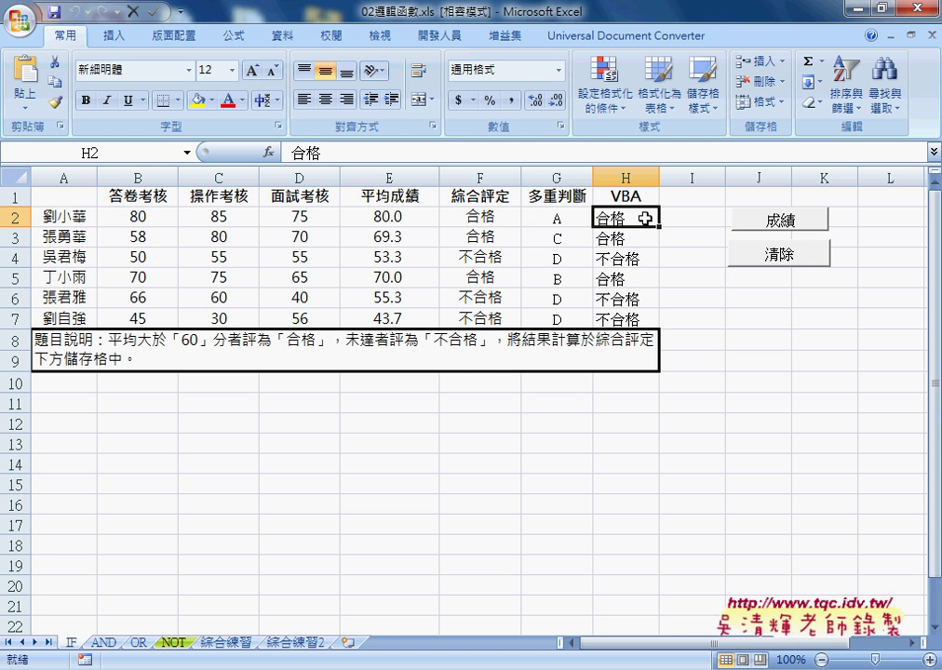
click(770, 258)
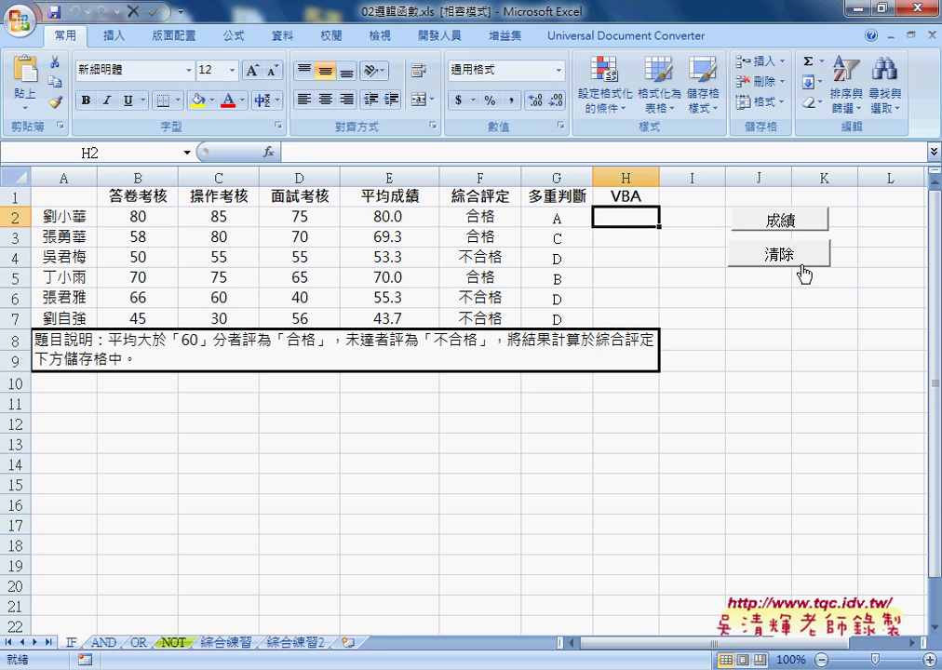
click(778, 224)
click(781, 253)
click(780, 223)
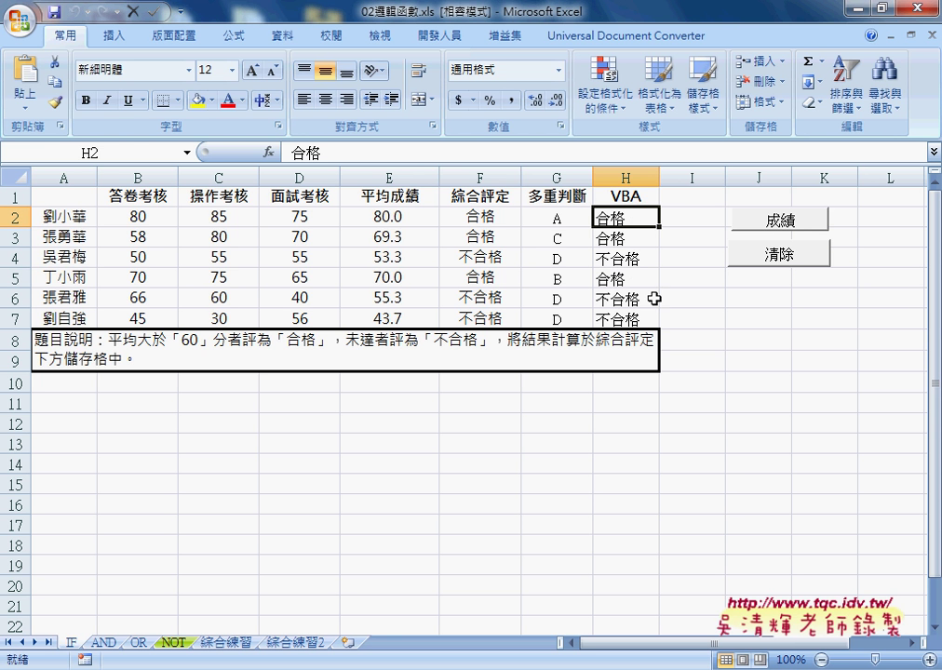
click(781, 256)
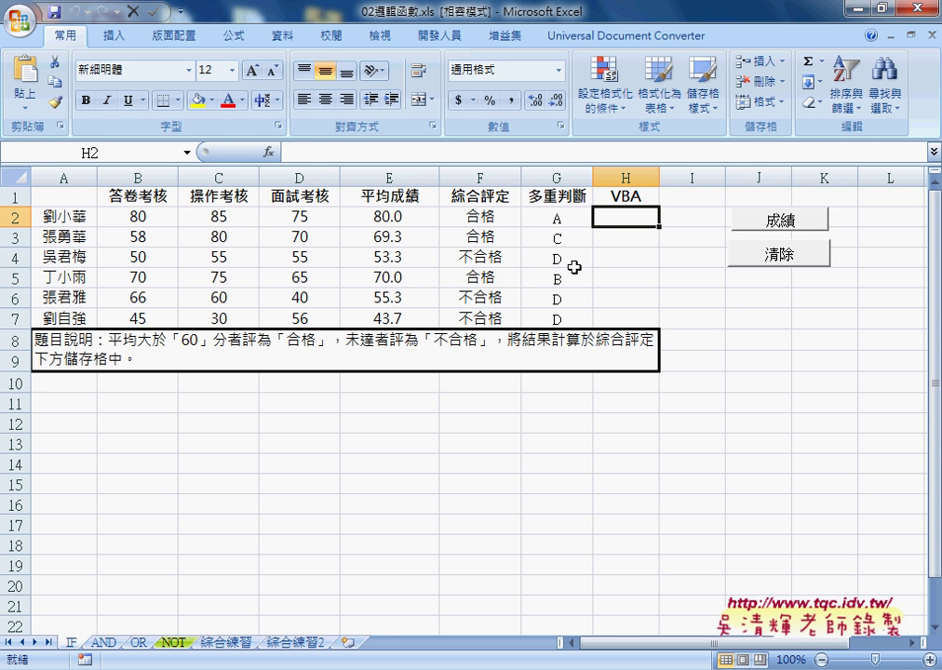
click(496, 217)
click(562, 219)
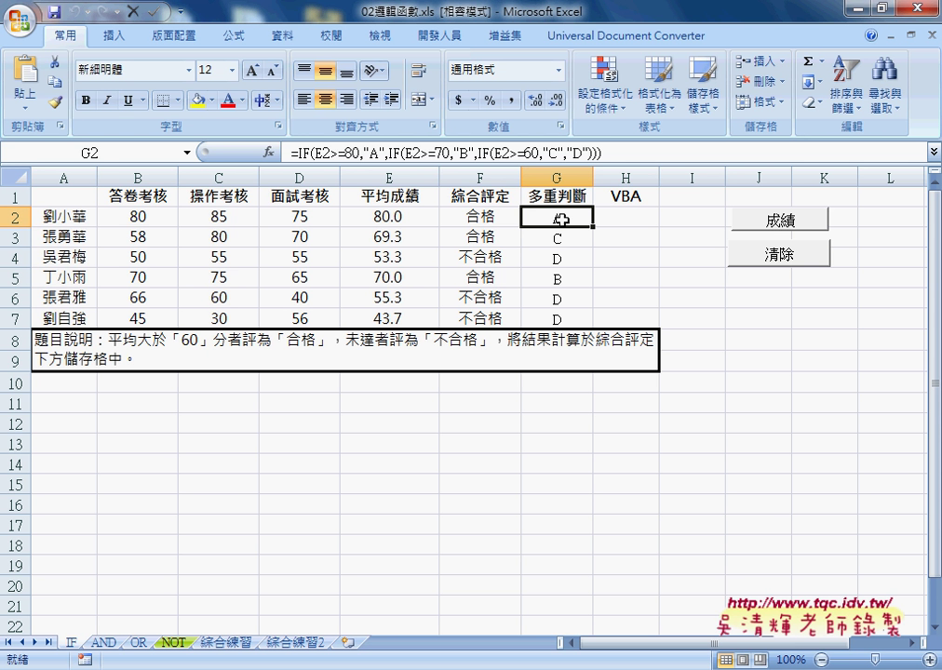
Step: Review and cancel the outer IF's arguments, then open the inner IF(E2>=70,"B",…) arguments
click(298, 152)
click(269, 152)
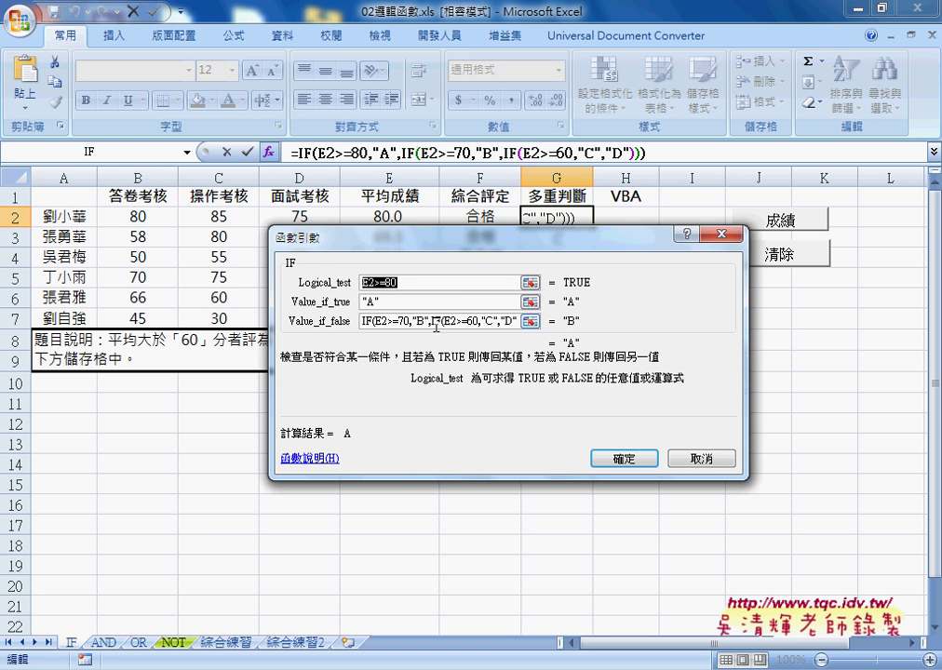
click(437, 321)
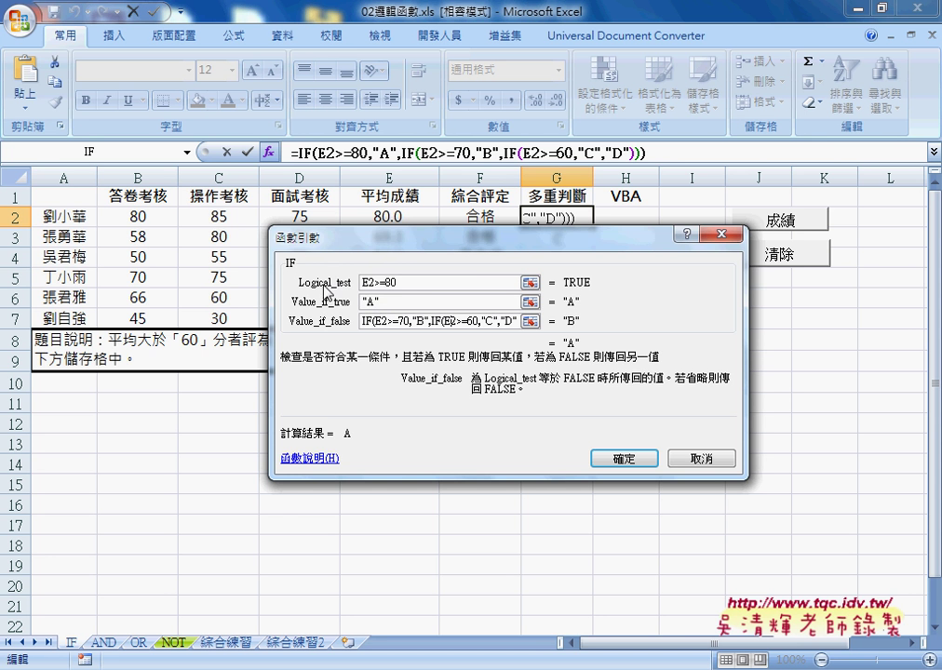
drag(415, 251, 353, 328)
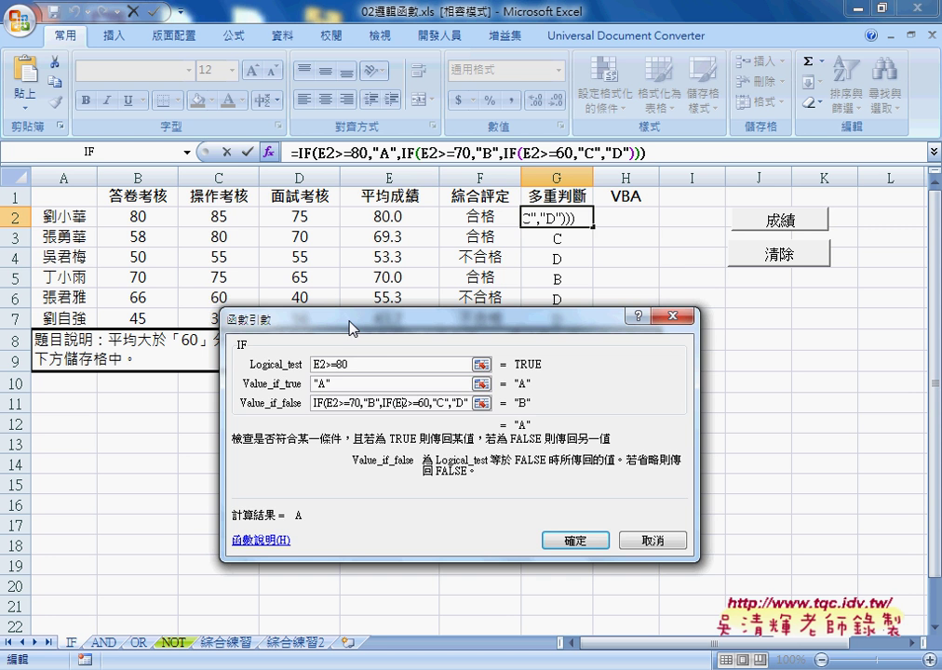
click(658, 540)
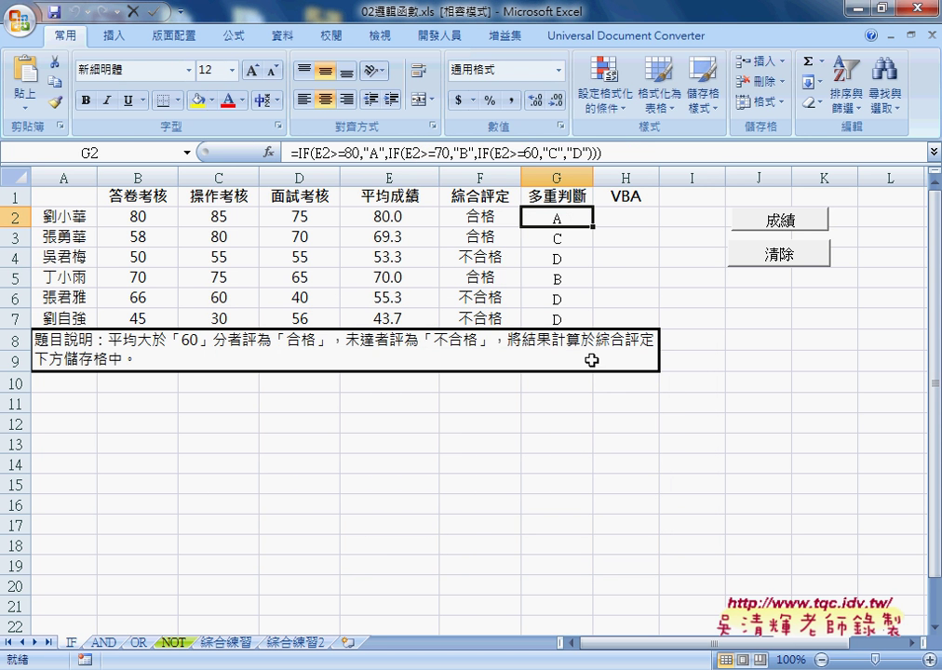
click(389, 153)
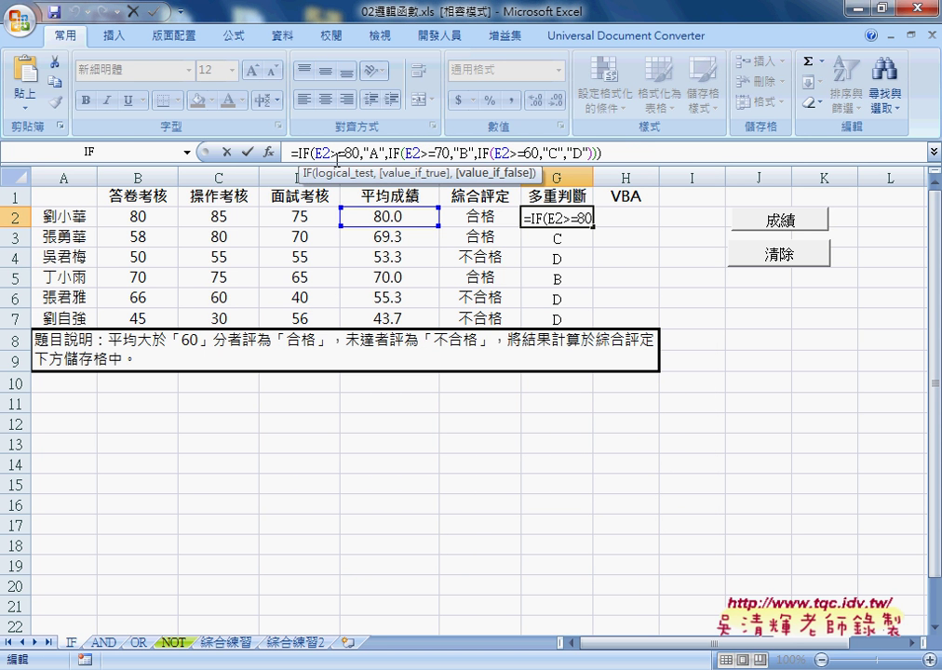
click(267, 153)
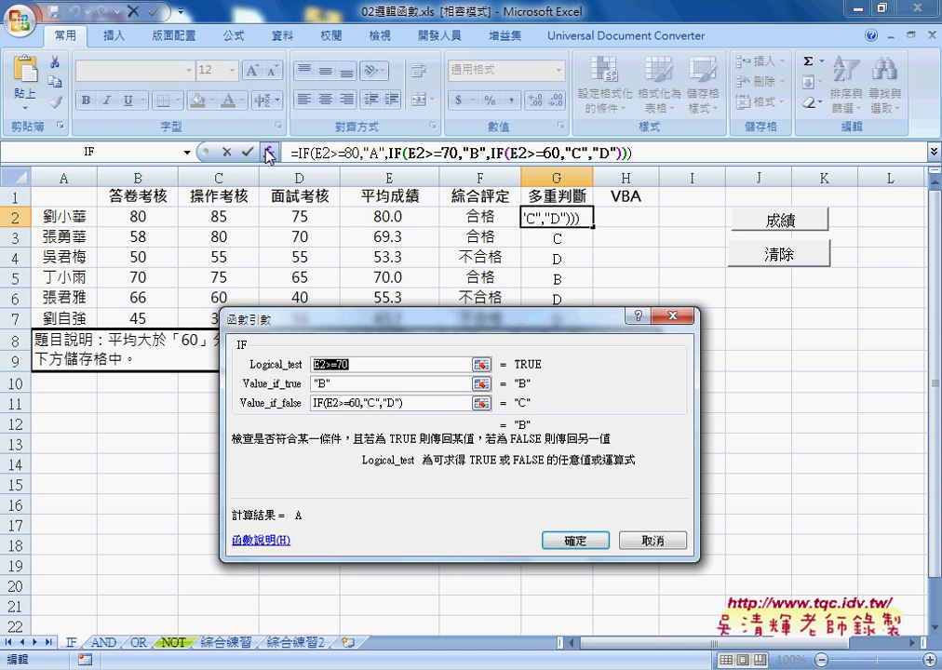